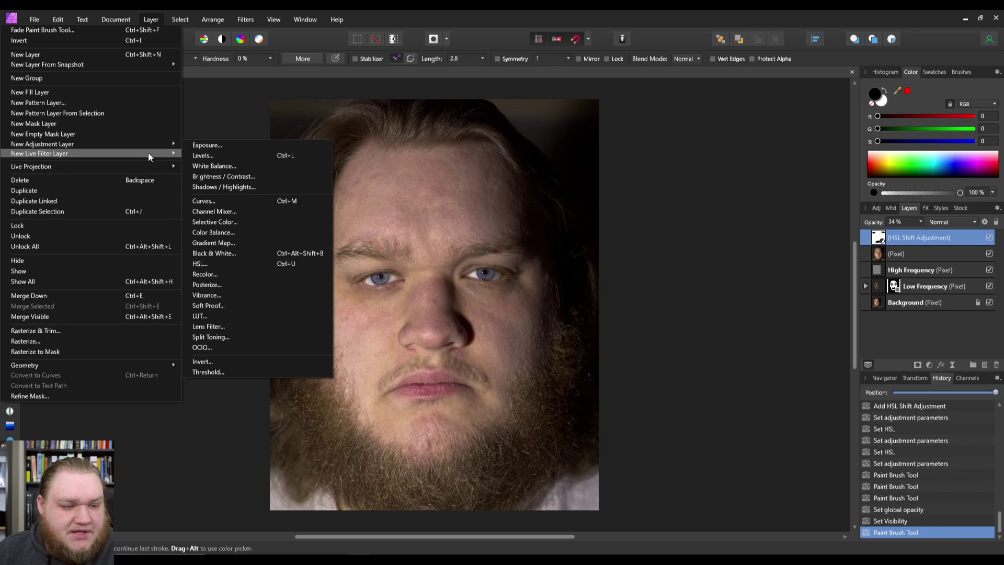
- Add a live Unsharp Mask filter layer with a radius of 3.1 px and a factor of 0.748
mouse_move(149, 152)
mouse_move(199, 166)
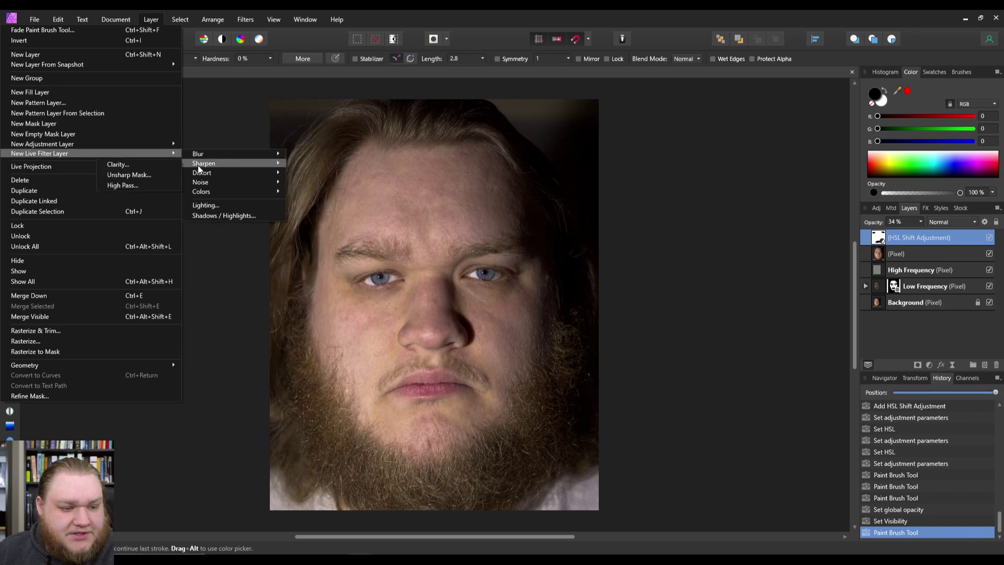
left_click(152, 173)
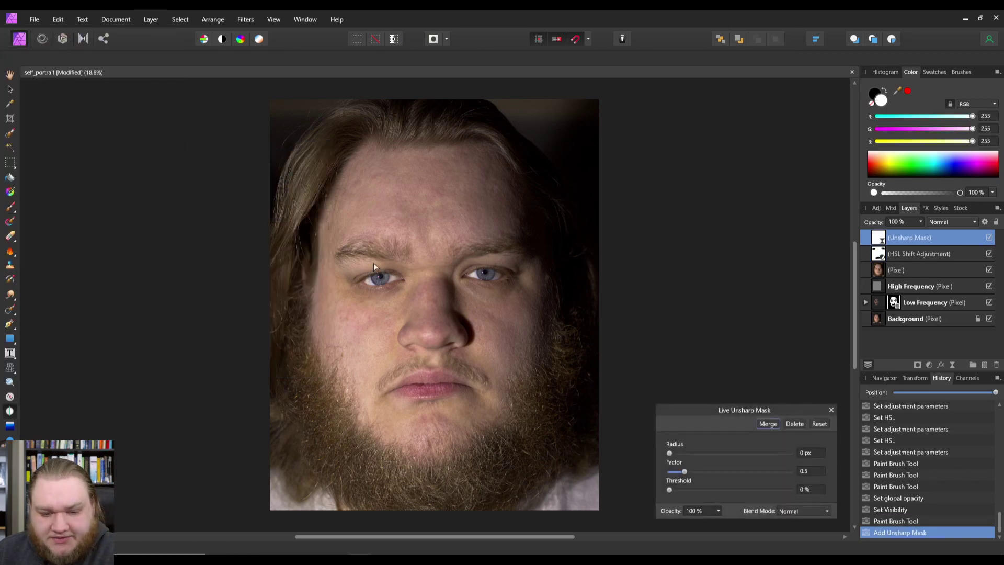
left_click_drag(374, 262, 412, 288)
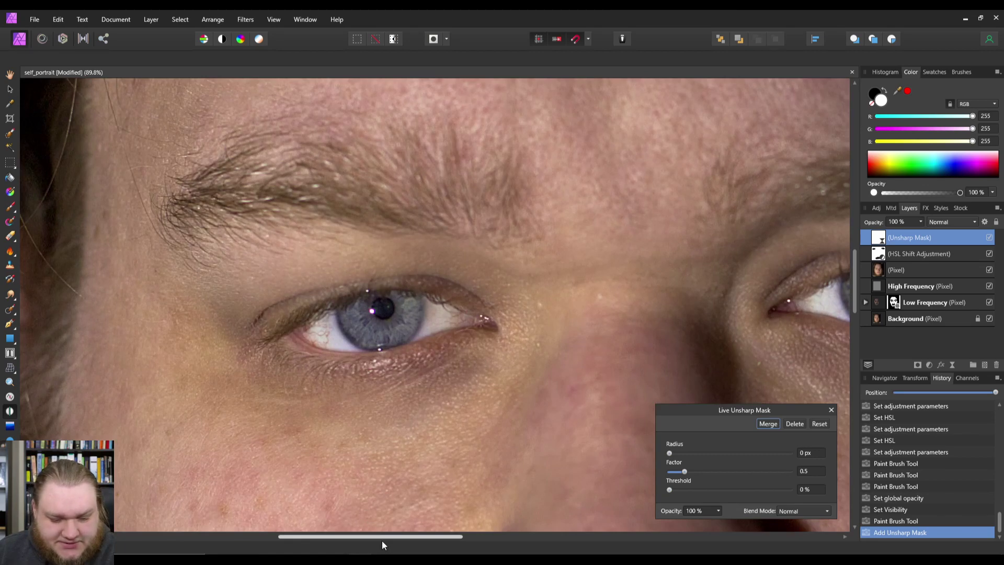
left_click_drag(384, 537, 450, 537)
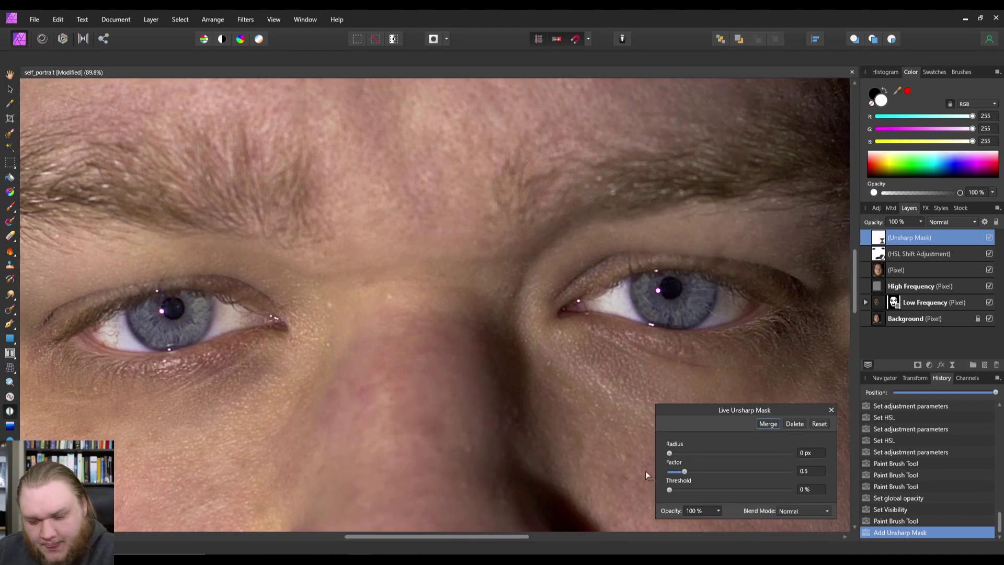
left_click_drag(669, 453, 672, 454)
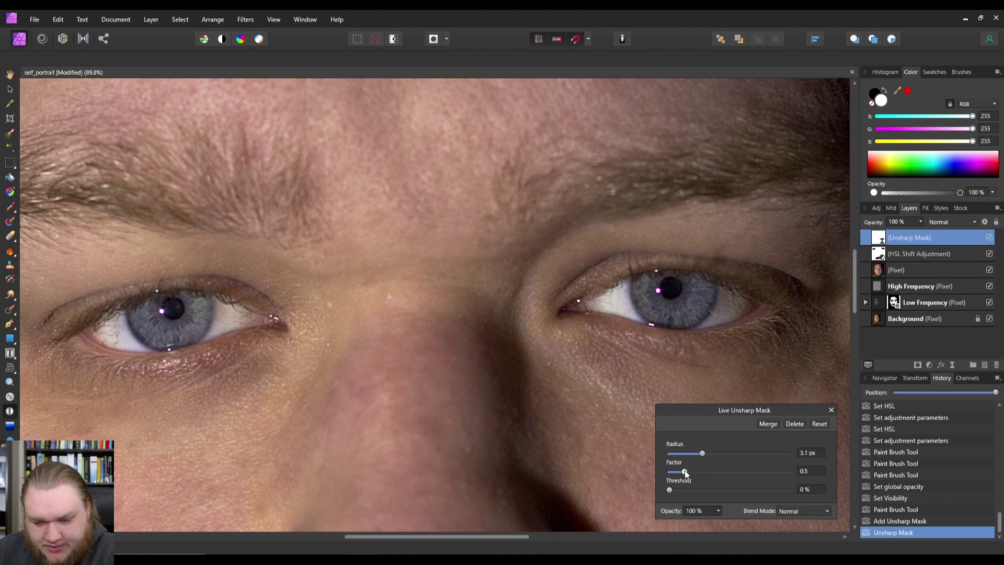
left_click_drag(685, 472, 692, 472)
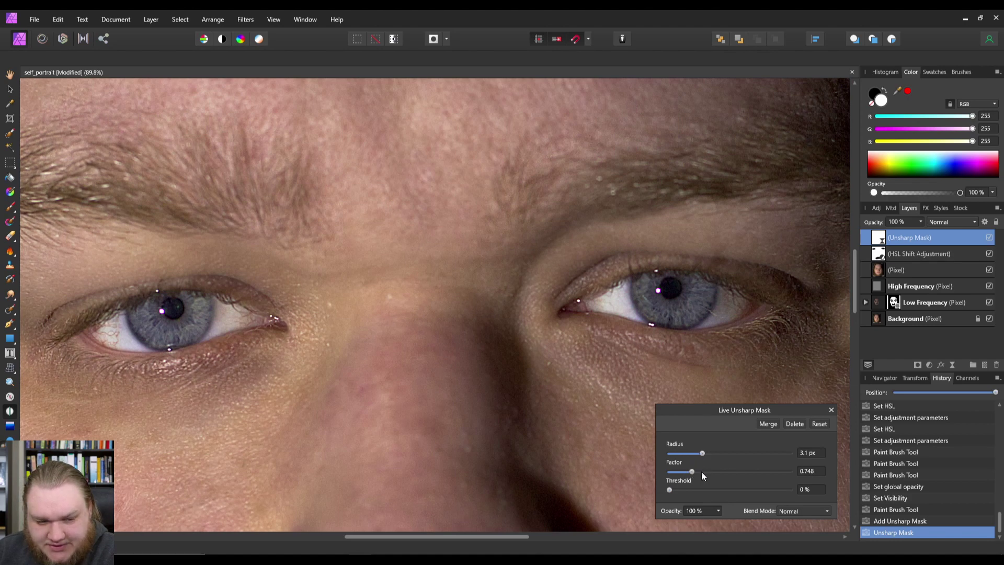
left_click(831, 410)
- Invert the Unsharp Mask layer's mask and paint the sharpening back over both eyes in white
key("b")
key("x")
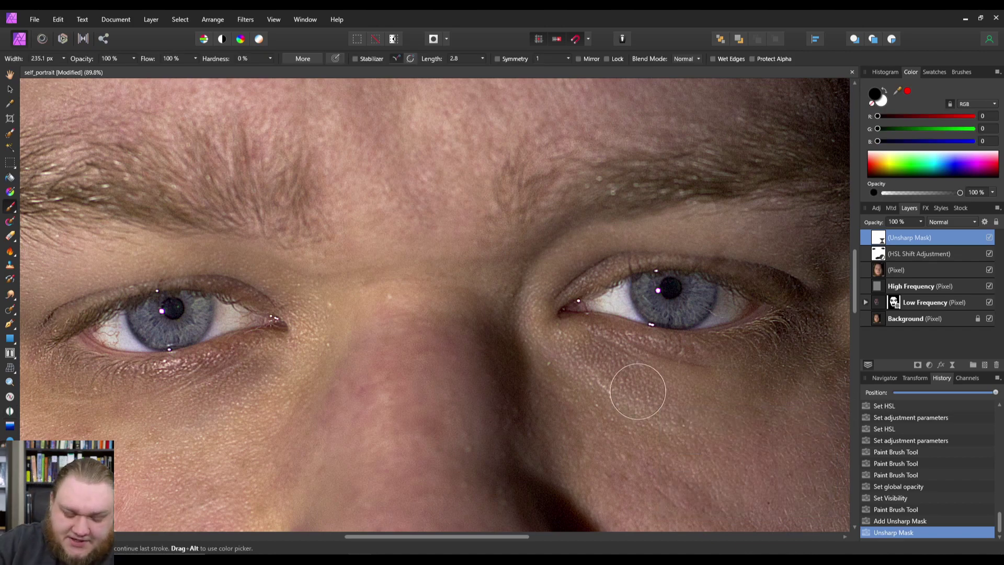
key("ctrl+i")
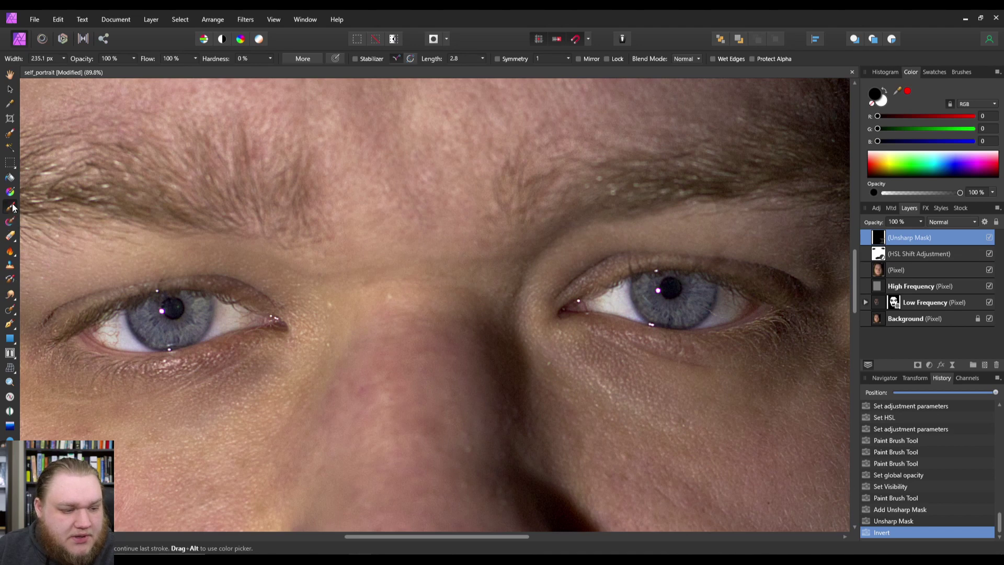
left_click(883, 103)
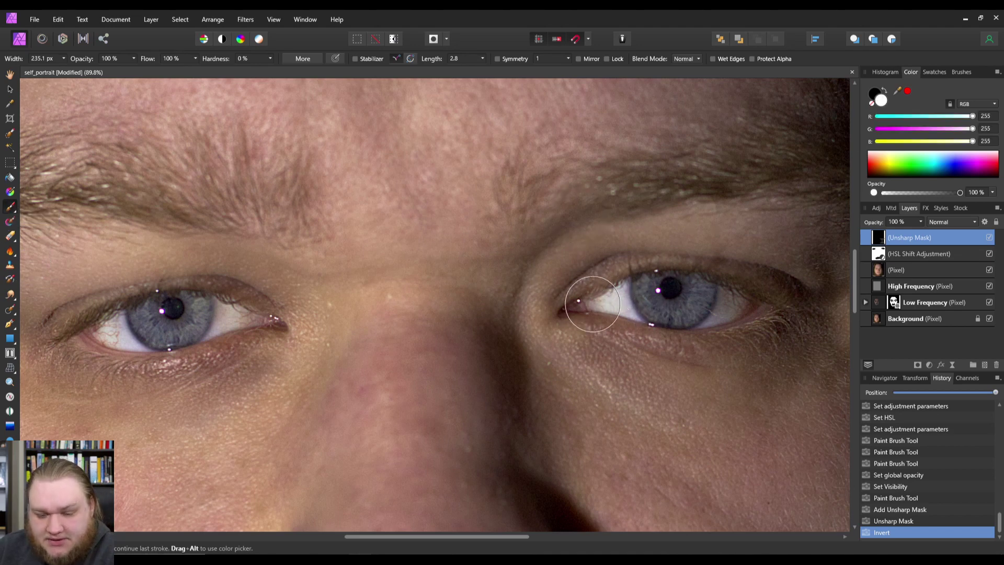
mouse_move(592, 303)
left_mouse_down()
mouse_move(582, 291)
mouse_move(641, 285)
left_mouse_up()
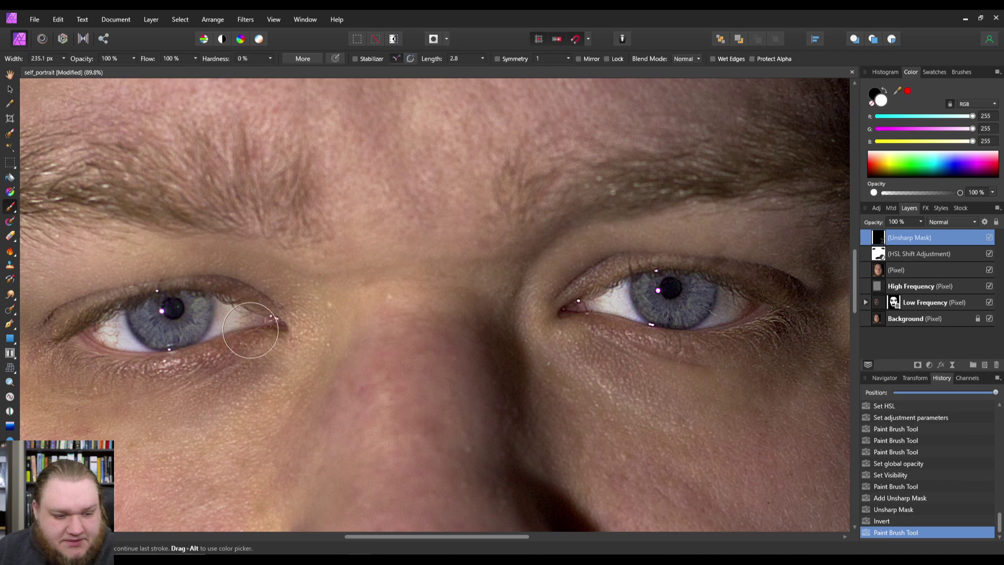
left_click_drag(251, 330, 167, 308)
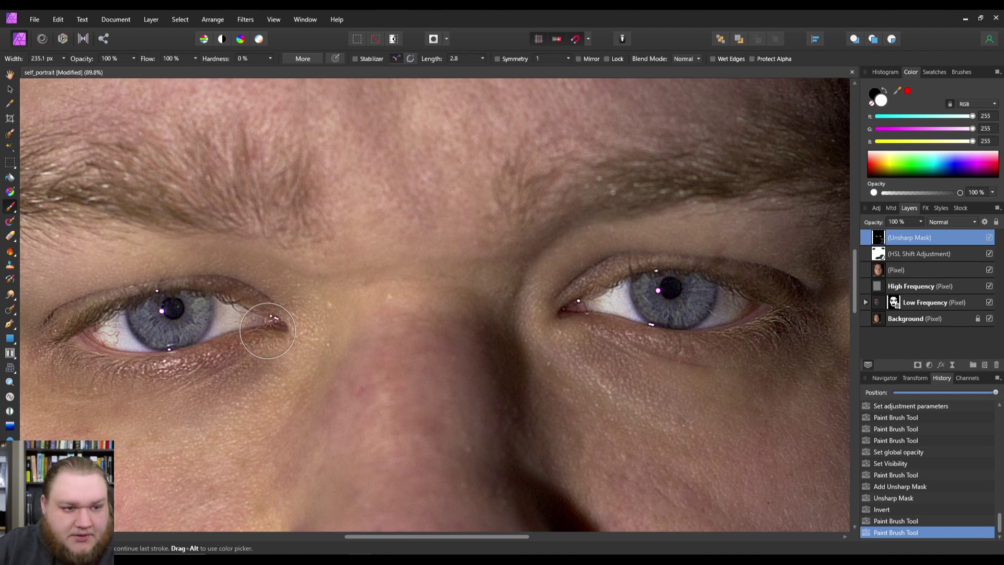
- Compare the portrait with and without the sharpening, and set the Unsharp Mask layer's opacity to 75%
key("ctrl+0")
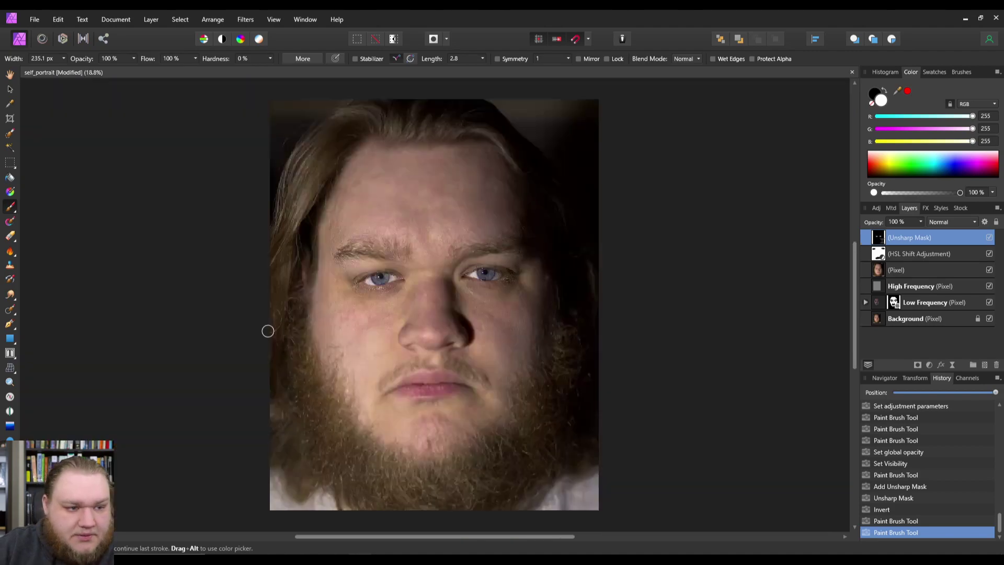
left_click(989, 238)
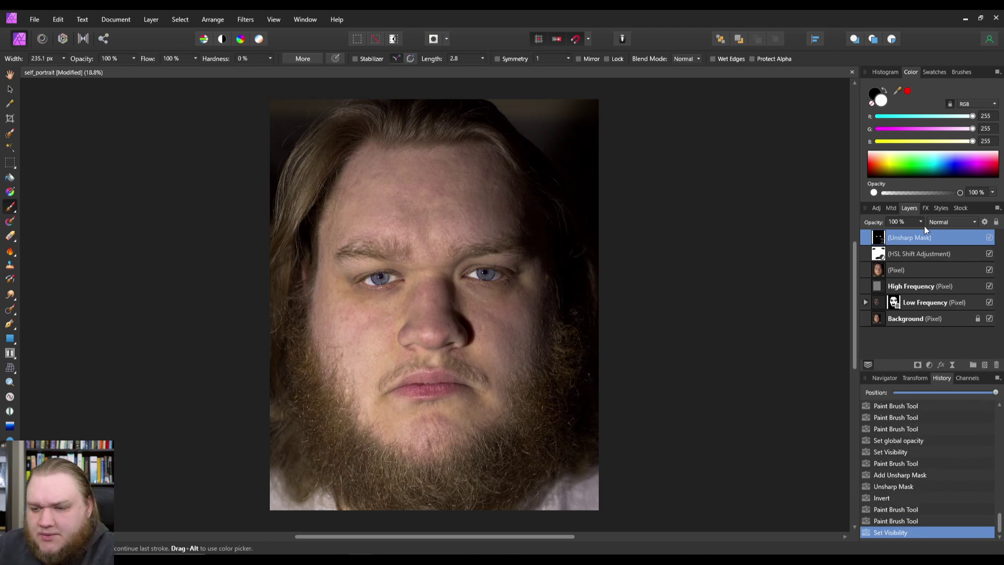
left_click_drag(921, 223, 917, 234)
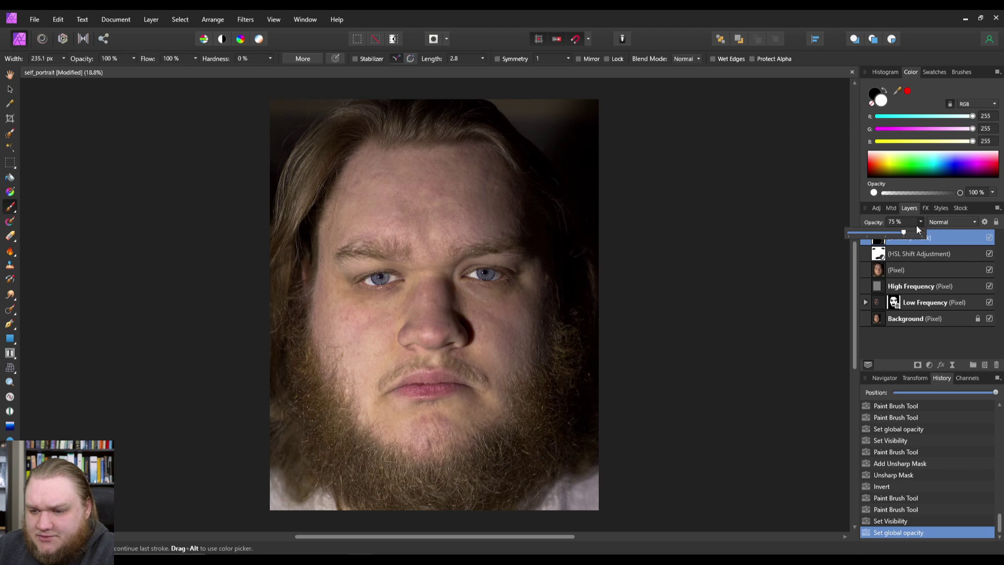
- Add a Curves adjustment layer with the midtones raised to brighten the portrait, and invert its mask
left_click(158, 17)
mouse_move(151, 146)
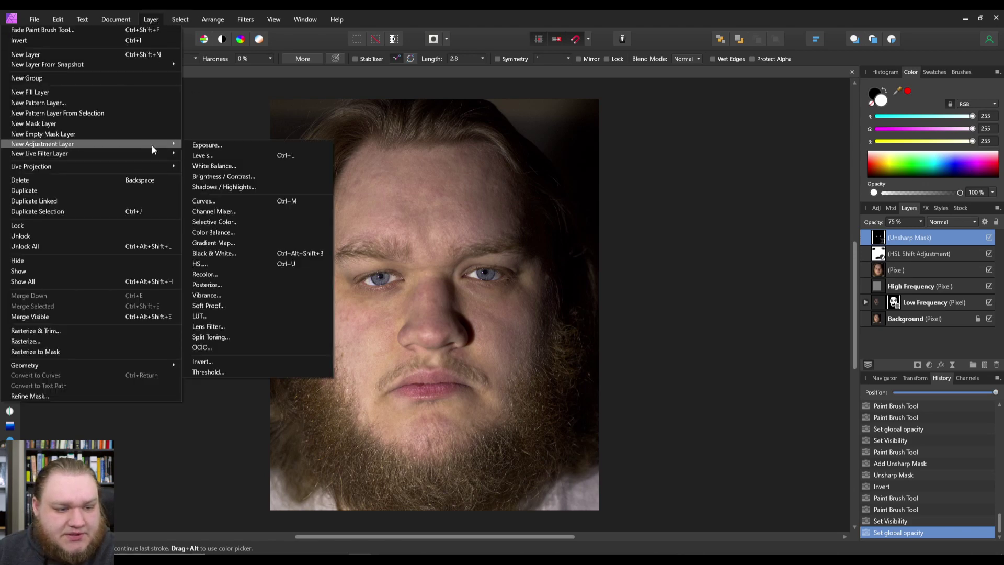
left_click(218, 201)
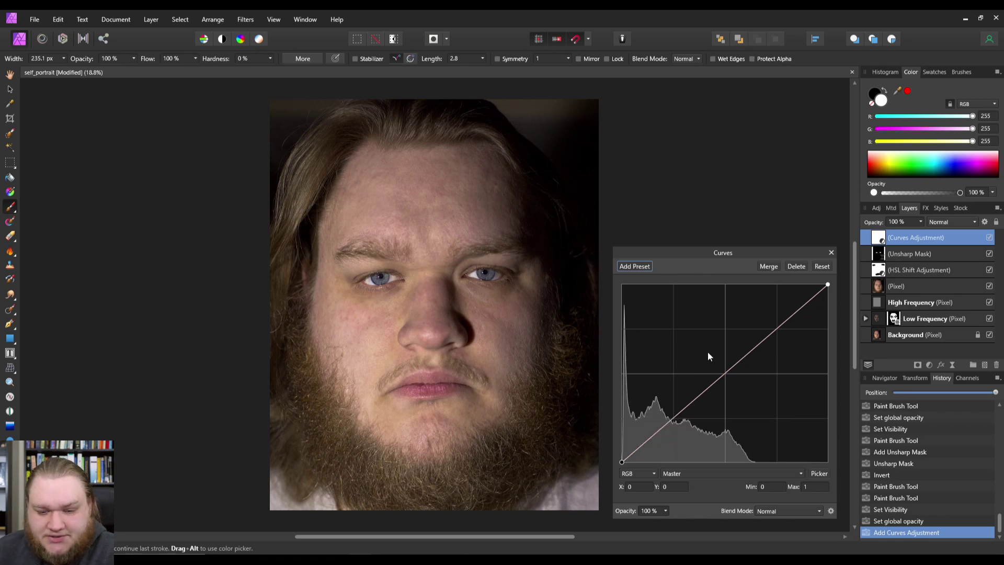
left_click_drag(726, 373, 709, 349)
left_click(830, 254)
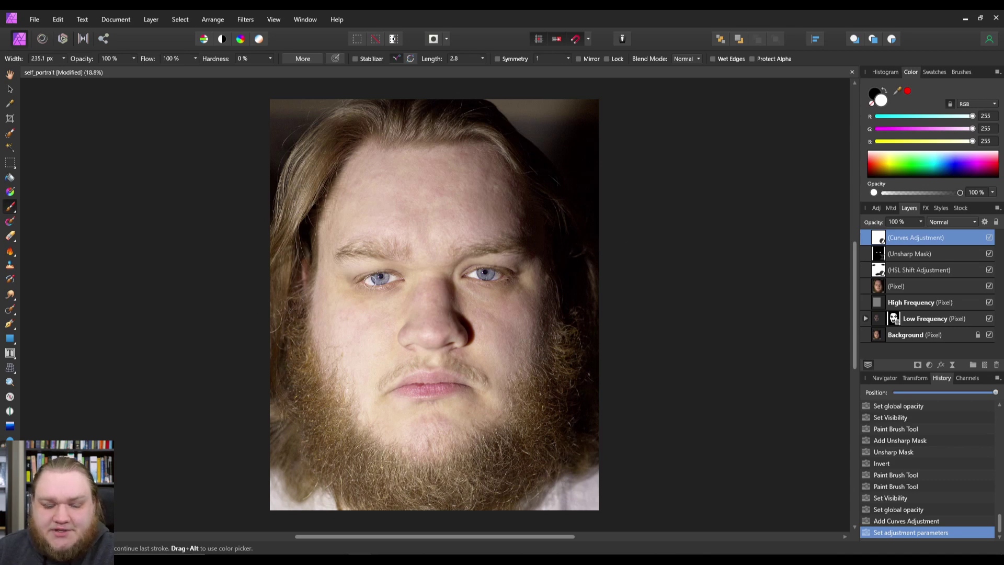
key("ctrl+i")
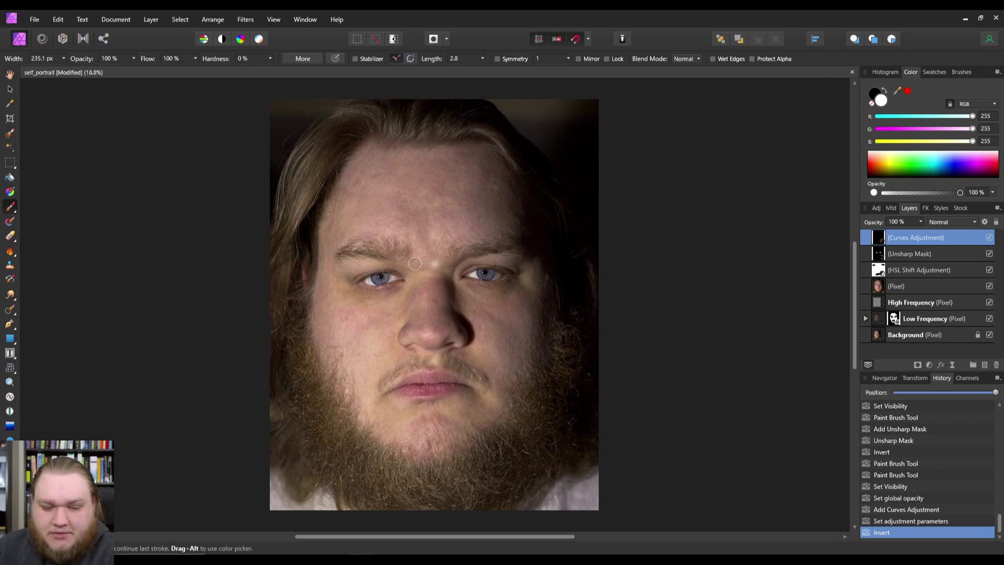
- Paint the Curves brightening into the whites and irises of both eyes with a soft white brush about 64 px wide
scroll(375, 283, "up", 6)
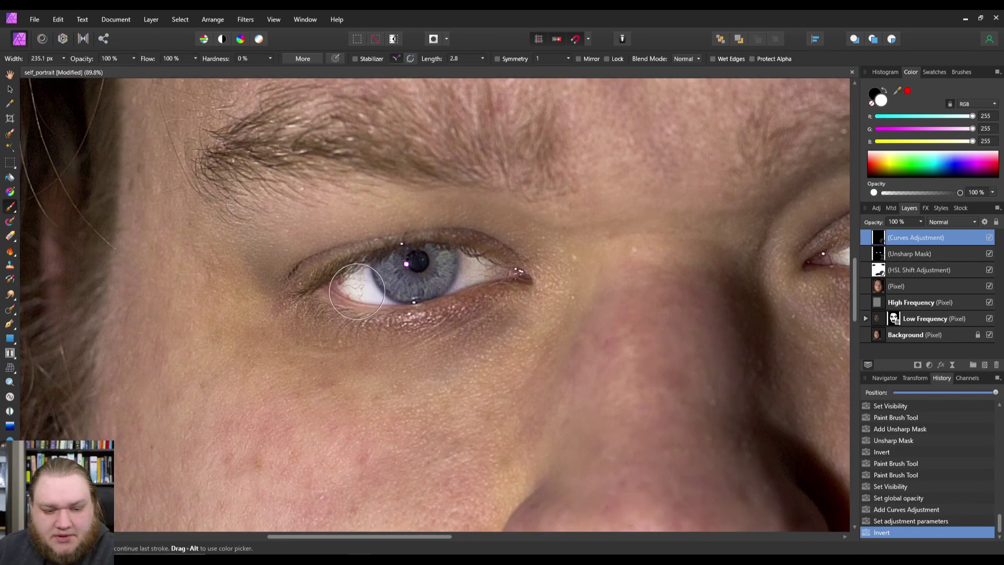
key("bracketleft")
key("bracketleft")
key("bracketleft")
key("bracketleft")
key("bracketleft")
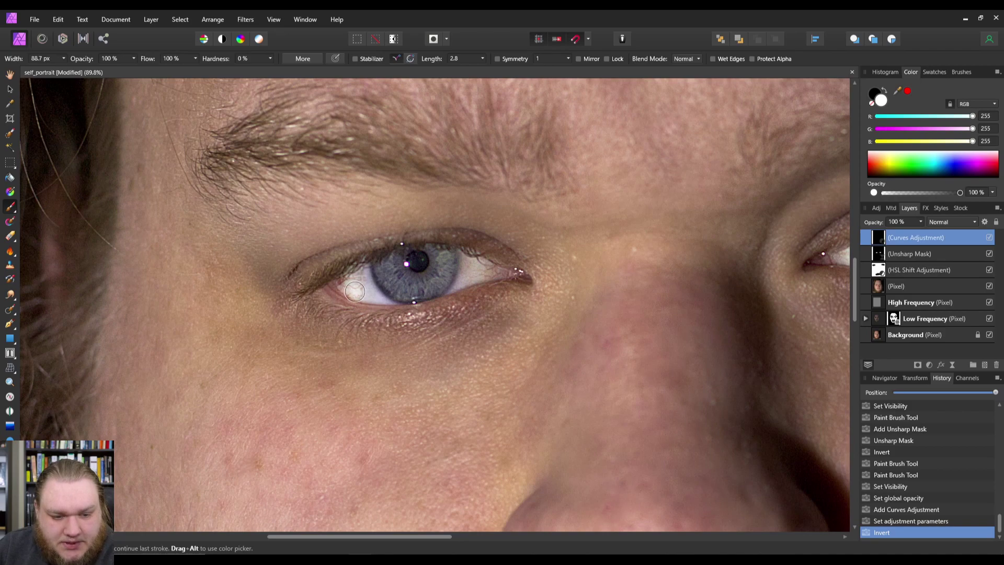
scroll(371, 256, "up", 4)
left_click_drag(361, 321, 298, 361)
mouse_move(400, 305)
left_mouse_down()
mouse_move(493, 280)
mouse_move(548, 281)
mouse_move(682, 324)
mouse_move(570, 333)
mouse_move(559, 345)
mouse_move(600, 350)
mouse_move(311, 371)
mouse_move(429, 379)
mouse_move(505, 366)
mouse_move(513, 318)
mouse_move(335, 330)
mouse_move(494, 331)
mouse_move(332, 354)
mouse_move(513, 346)
mouse_move(429, 371)
mouse_move(477, 365)
left_mouse_up()
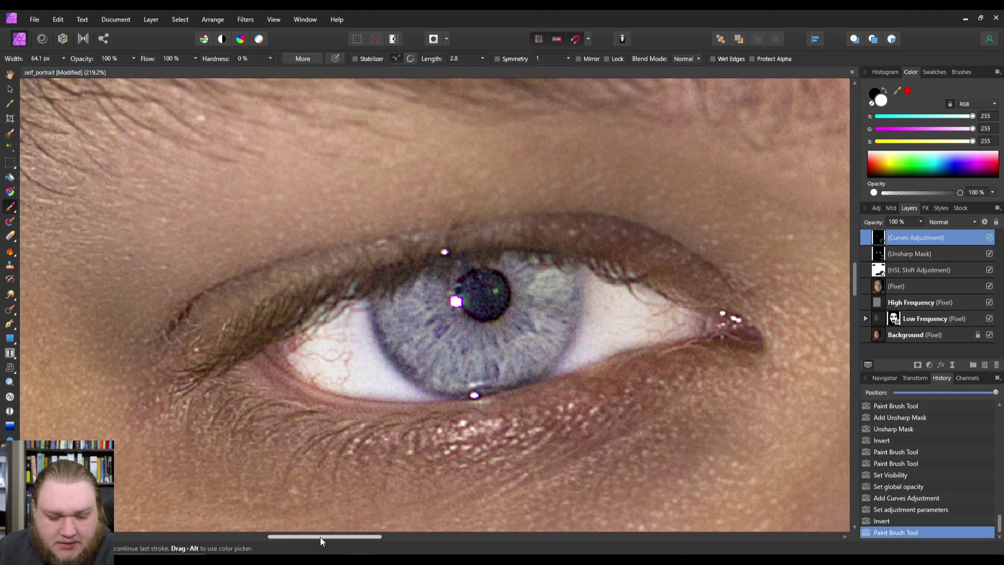
left_click_drag(320, 537, 515, 521)
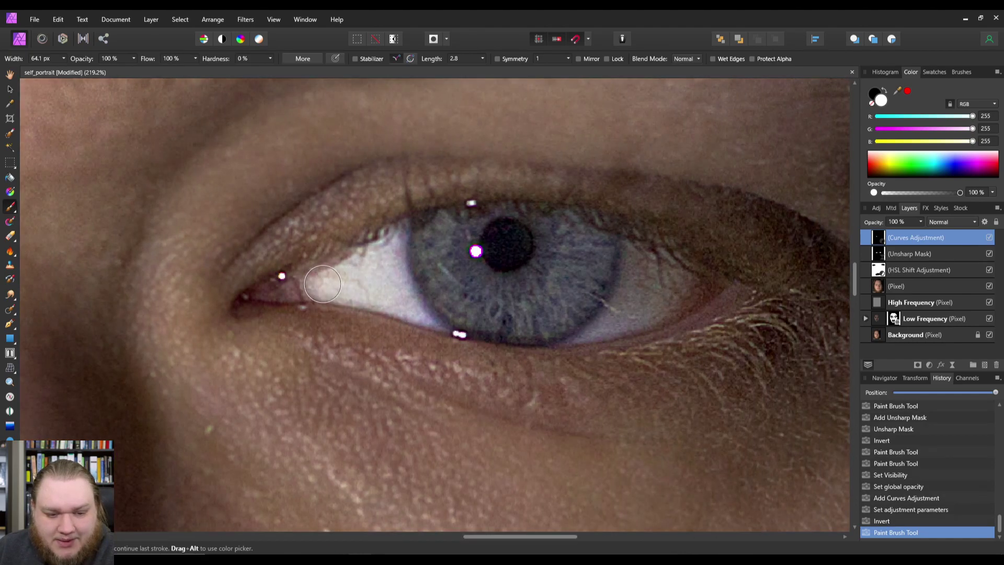
mouse_move(318, 283)
left_mouse_down()
mouse_move(396, 266)
mouse_move(439, 238)
mouse_move(501, 229)
mouse_move(566, 241)
mouse_move(692, 293)
mouse_move(603, 316)
mouse_move(453, 320)
mouse_move(313, 289)
mouse_move(471, 278)
mouse_move(648, 284)
mouse_move(475, 273)
mouse_move(508, 251)
mouse_move(456, 283)
mouse_move(450, 310)
mouse_move(563, 329)
mouse_move(462, 321)
mouse_move(566, 332)
mouse_move(636, 317)
mouse_move(564, 268)
left_mouse_up()
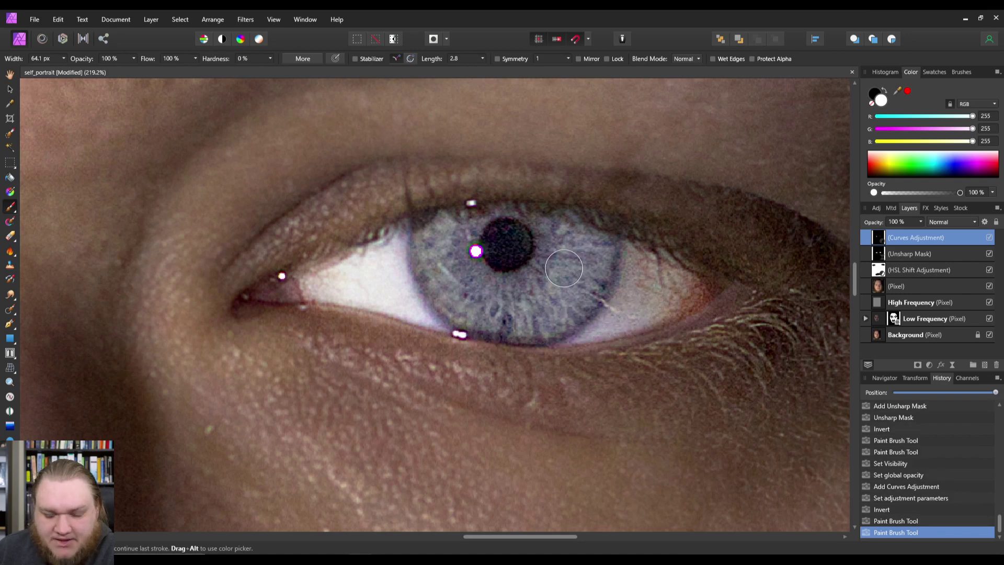
- Set the Curves Adjustment layer's opacity to 25% and compare the portrait with and without the eye brightening
key("ctrl+0")
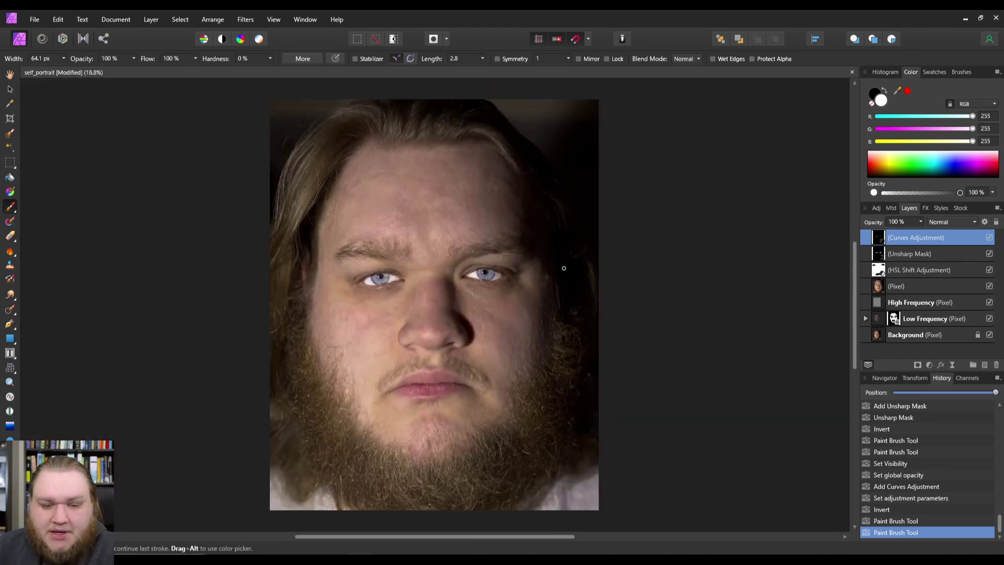
left_click(921, 224)
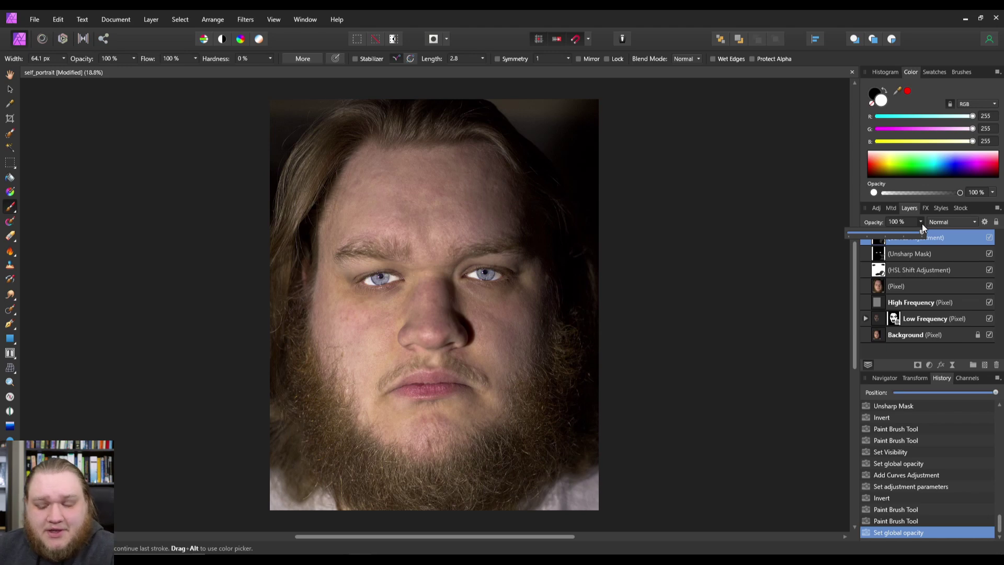
left_click_drag(902, 232, 858, 233)
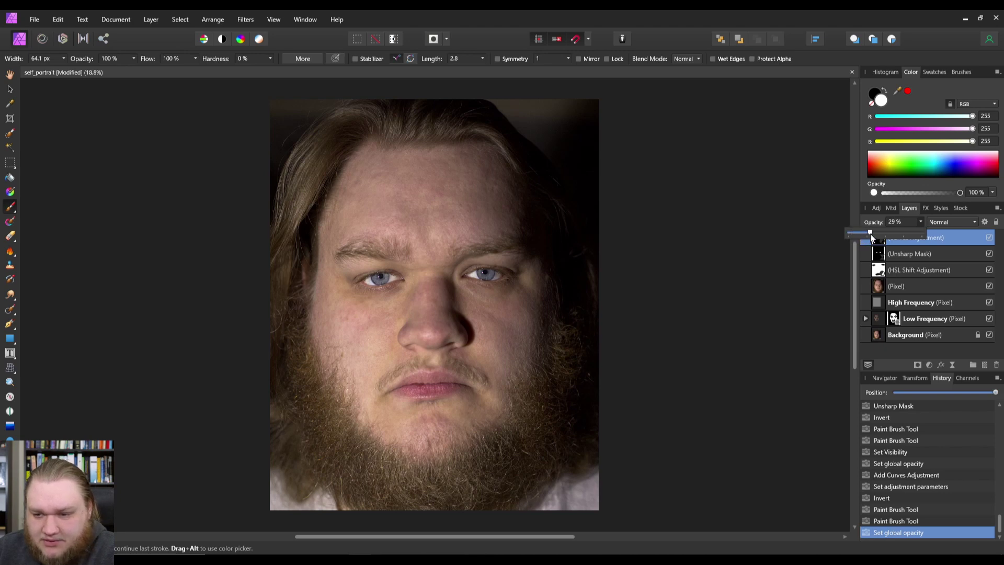
left_click(920, 223)
left_click(990, 238)
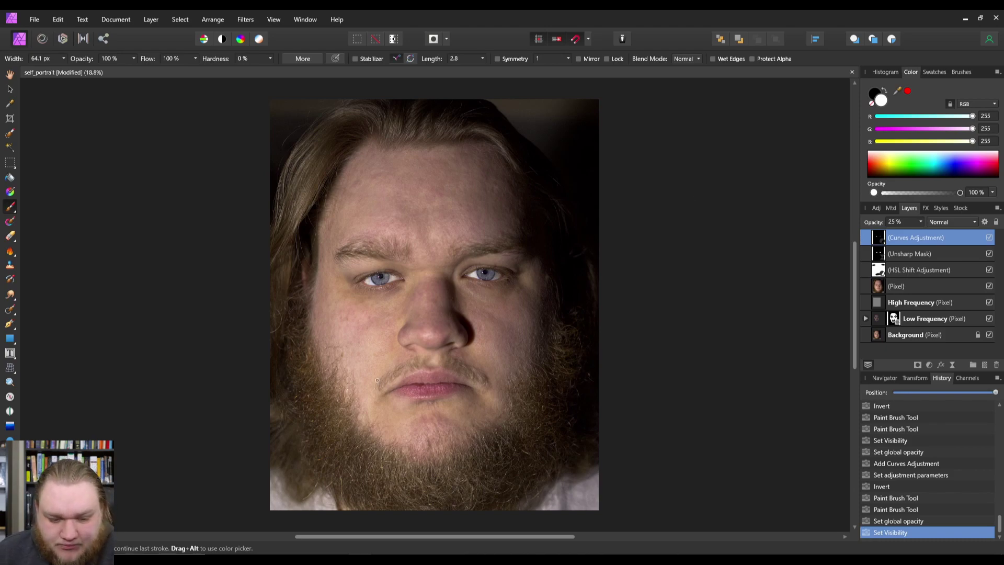
scroll(377, 380, "up", 2)
scroll(434, 406, "down", 3)
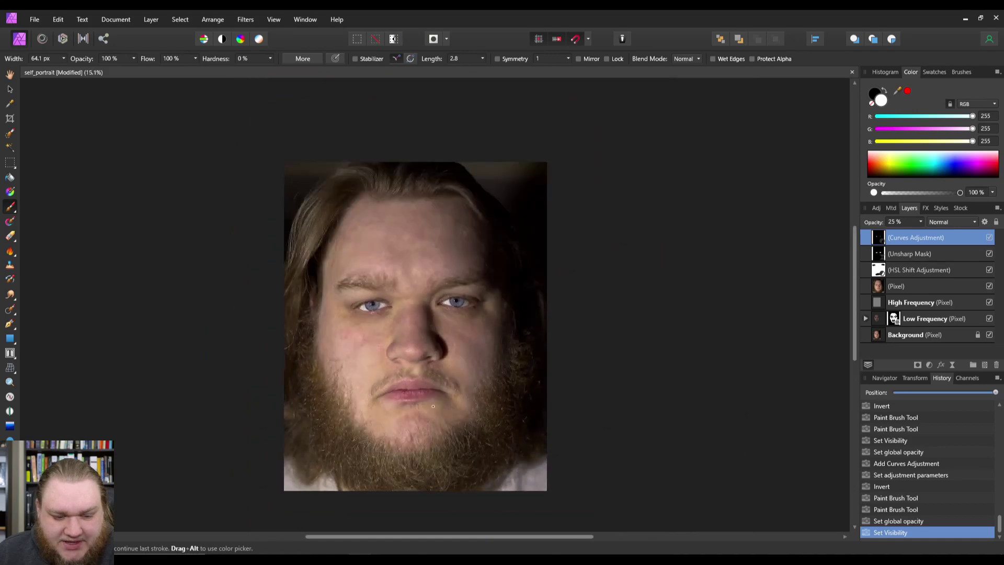
scroll(453, 398, "up", 1)
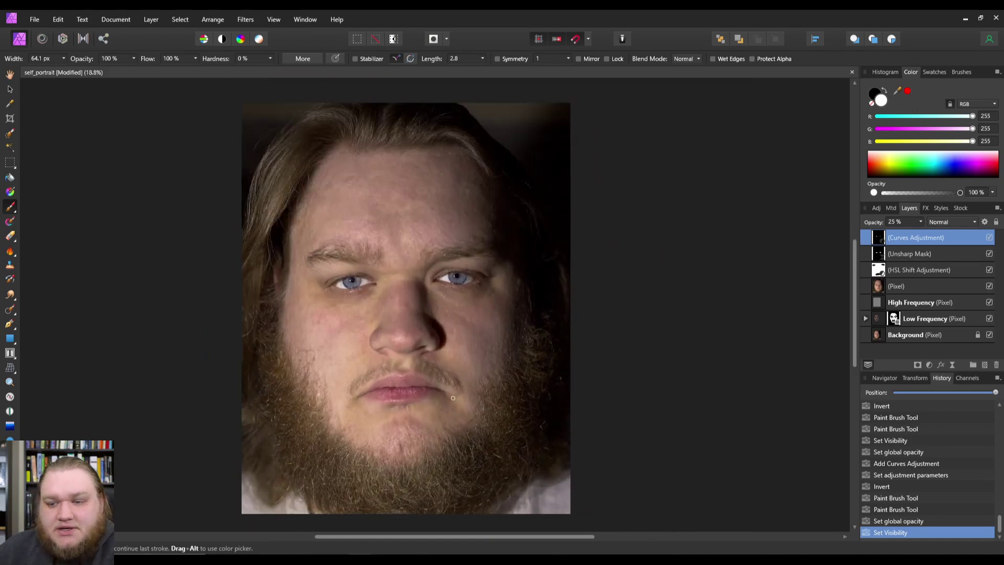
- Add a Black & White adjustment layer with yellow set to 0% and the red value reduced
left_click(151, 21)
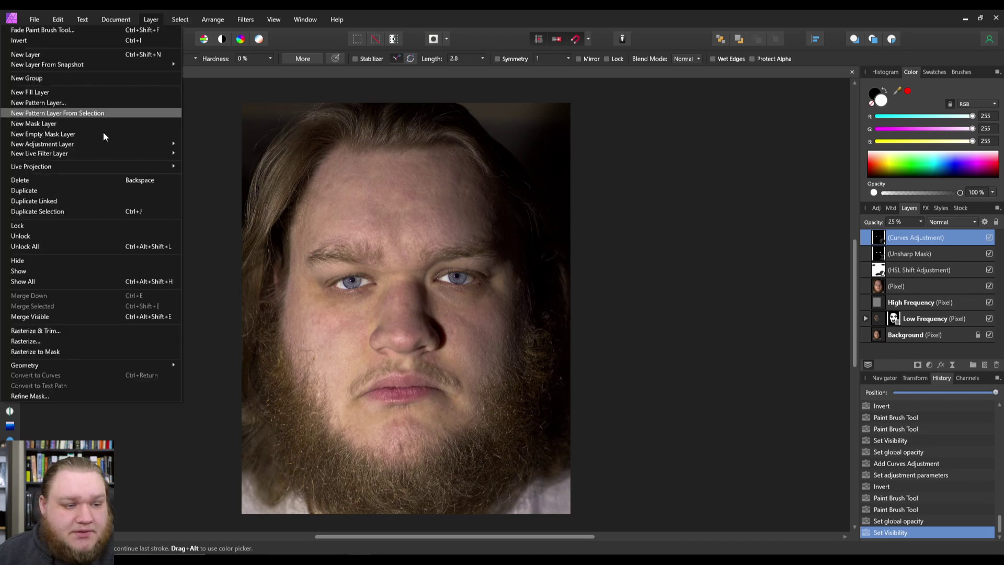
mouse_move(103, 142)
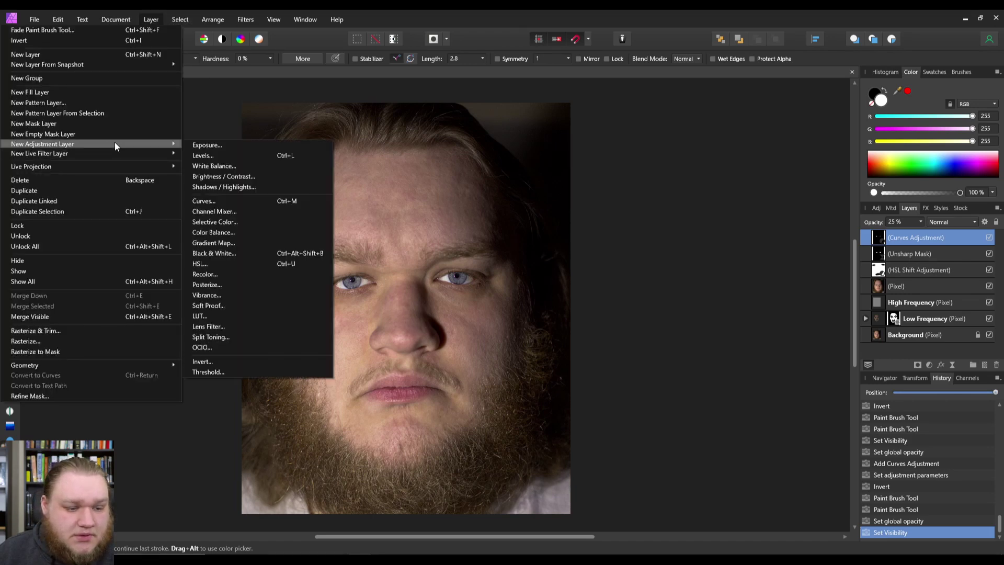
left_click(214, 253)
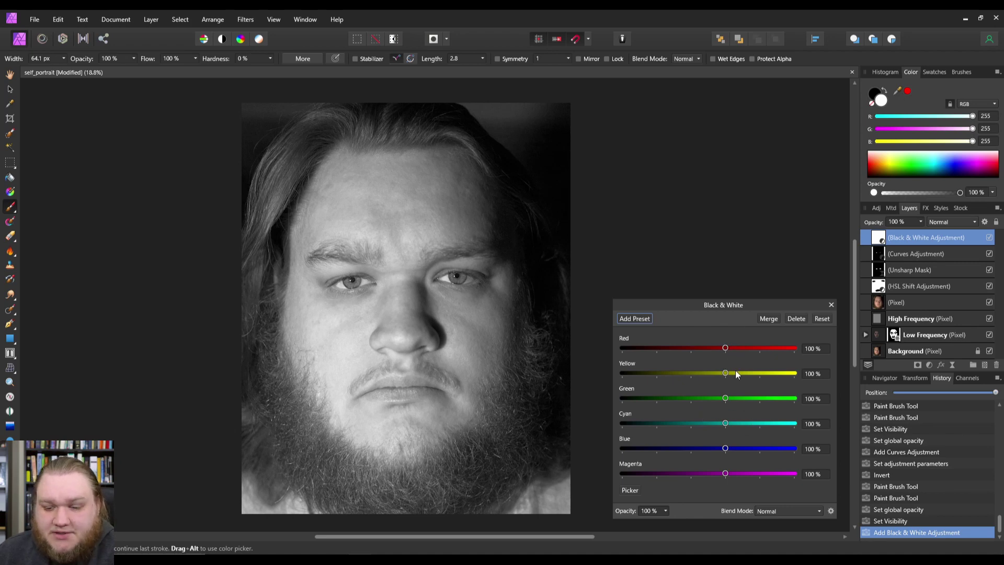
left_click_drag(725, 371, 619, 378)
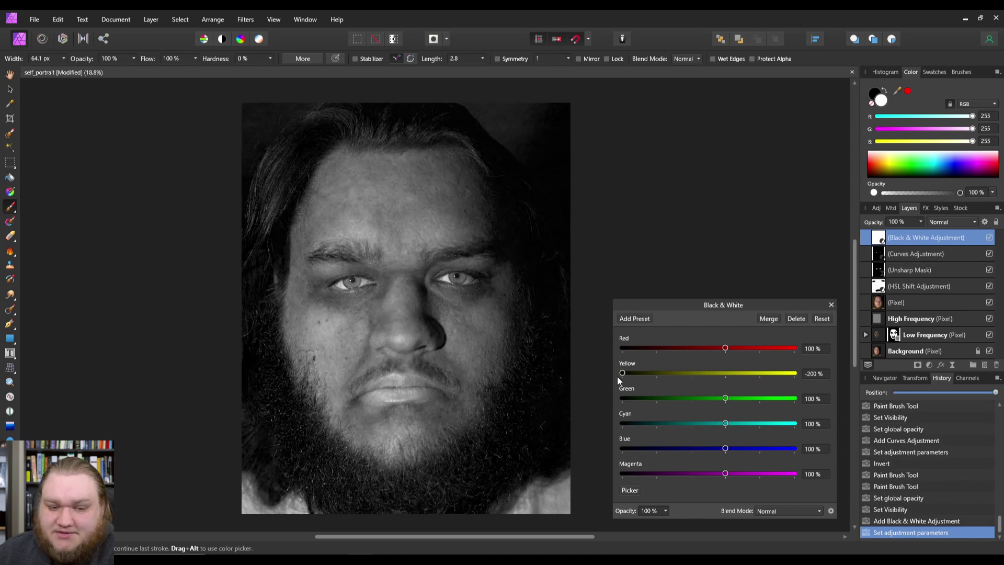
left_click_drag(620, 378, 695, 378)
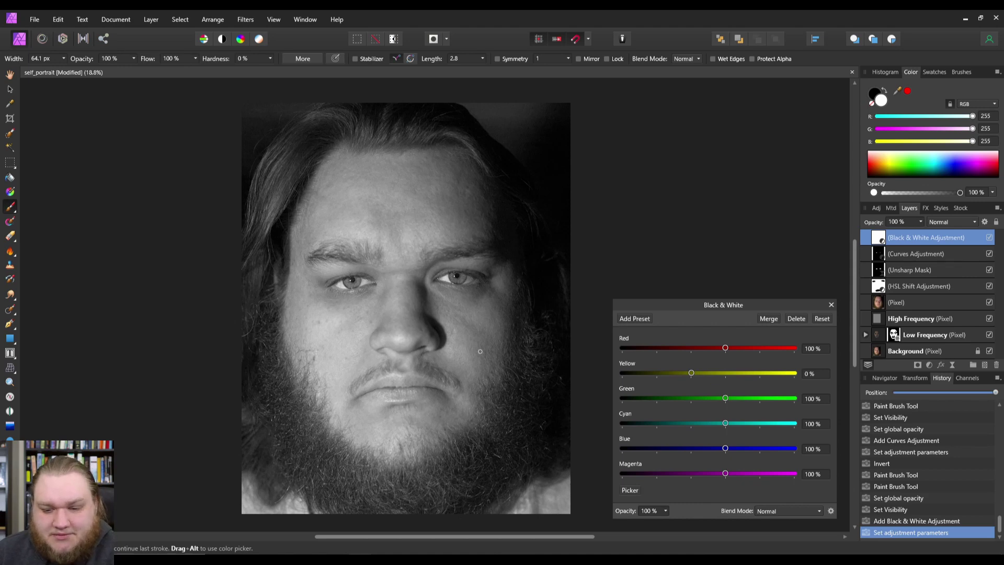
left_click_drag(726, 347, 705, 350)
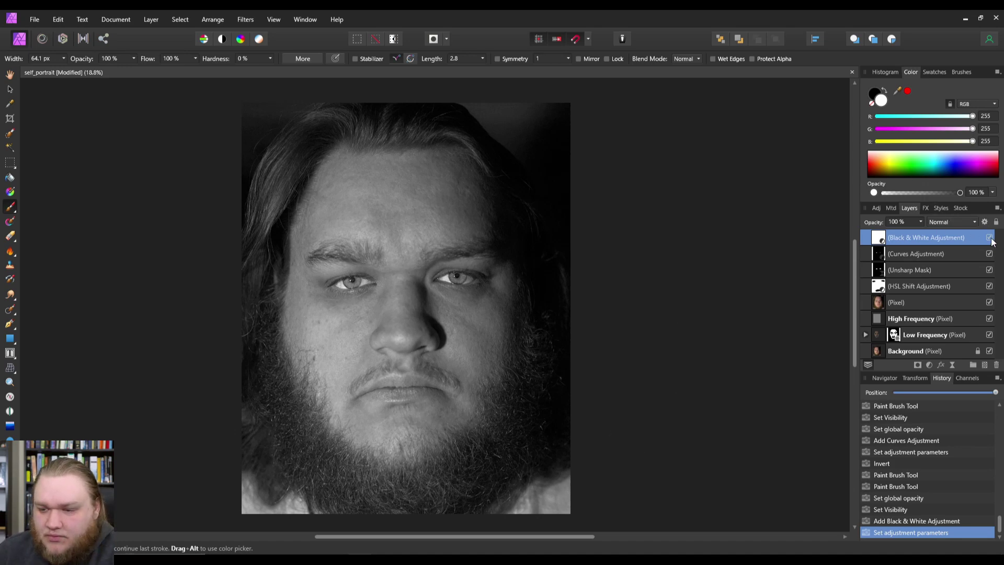
- Delete the Black & White Adjustment layer to bring the portrait back to colour
key("Delete")
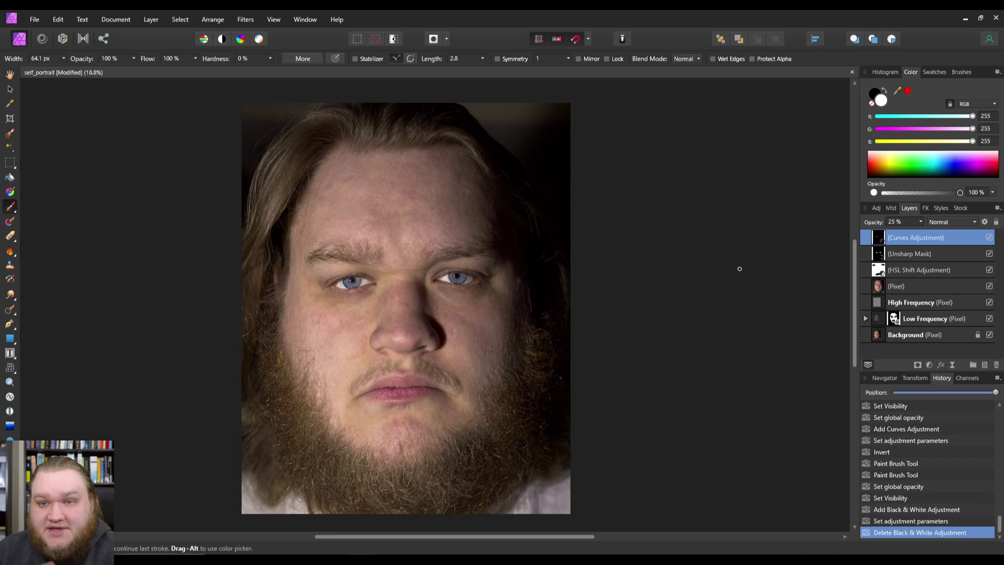
right_click(896, 237)
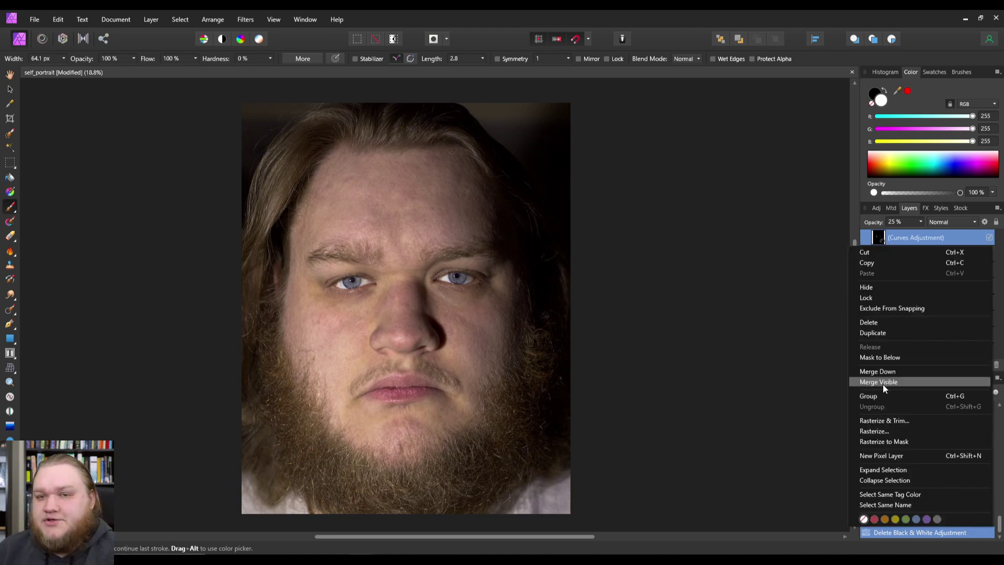
left_click(732, 318)
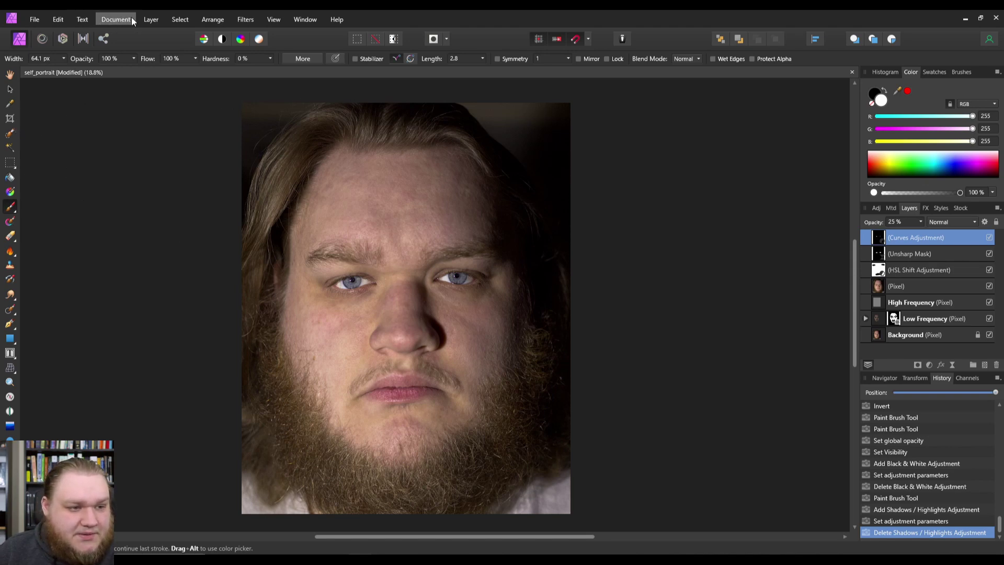
- Add a Curves adjustment layer with the shadows pulled down to about X 0.203, Y 0.09, and invert its mask
left_click(151, 20)
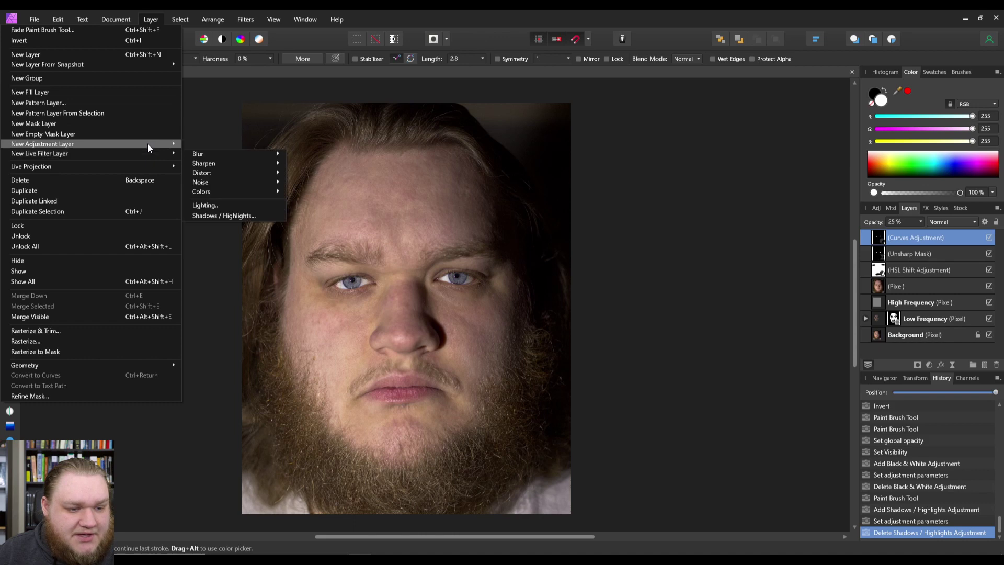
mouse_move(147, 143)
left_click(219, 201)
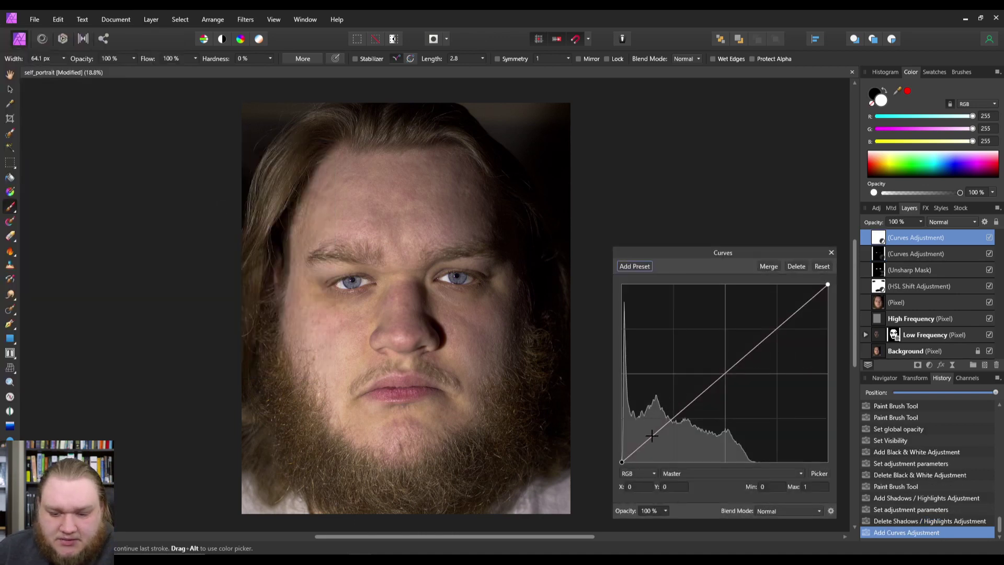
left_click_drag(652, 435, 663, 447)
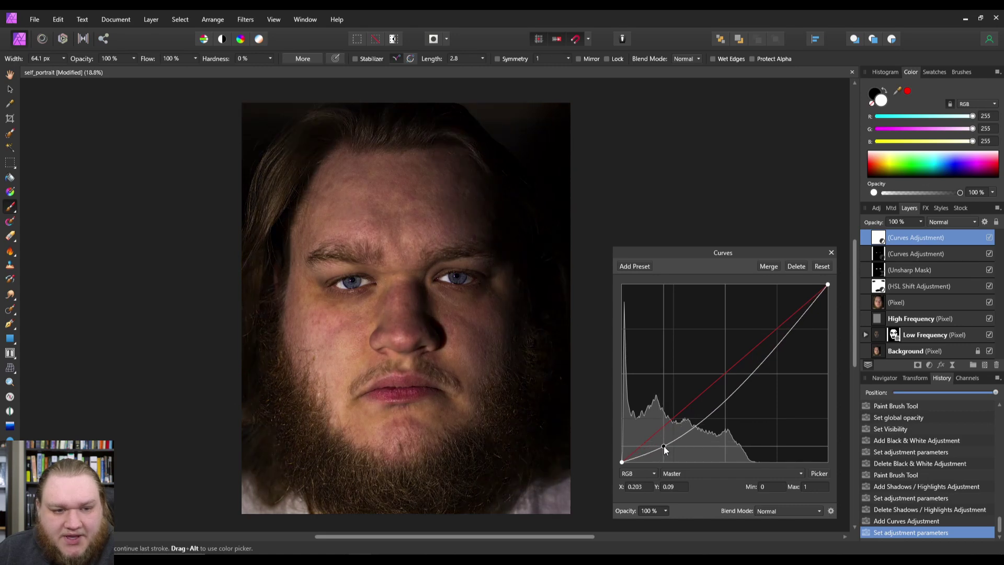
left_click(832, 253)
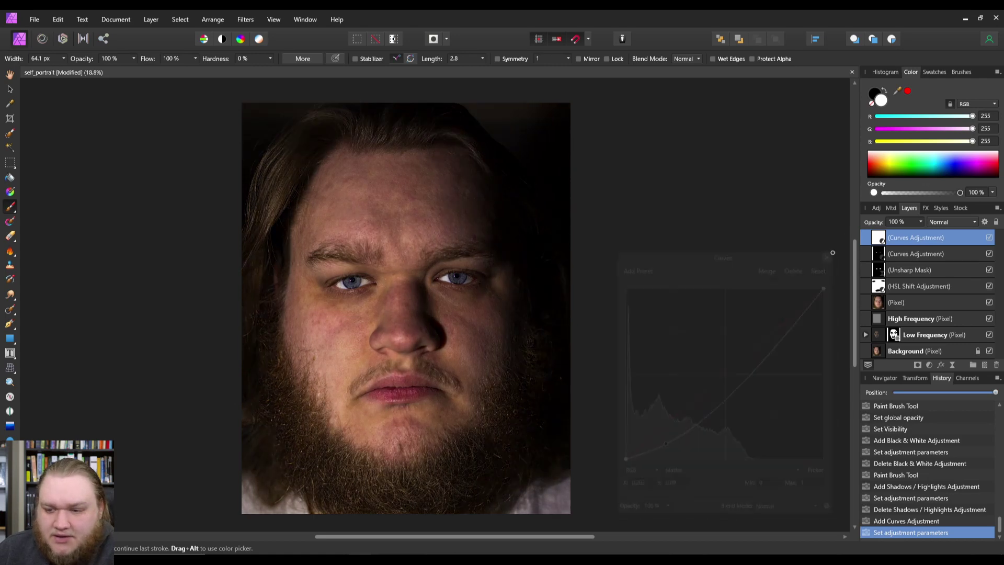
key("ctrl+i")
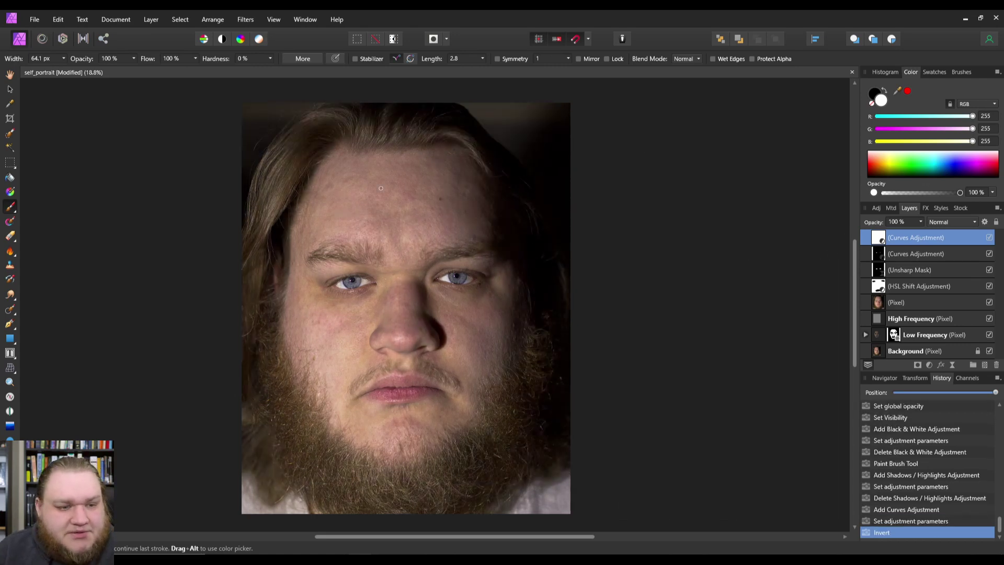
- Paint the Curves darkening into both upper background corners beside the hair with a soft white brush about 600 px wide
key("bracketright")
key("bracketright")
key("bracketright")
key("bracketright")
key("bracketright")
key("bracketright")
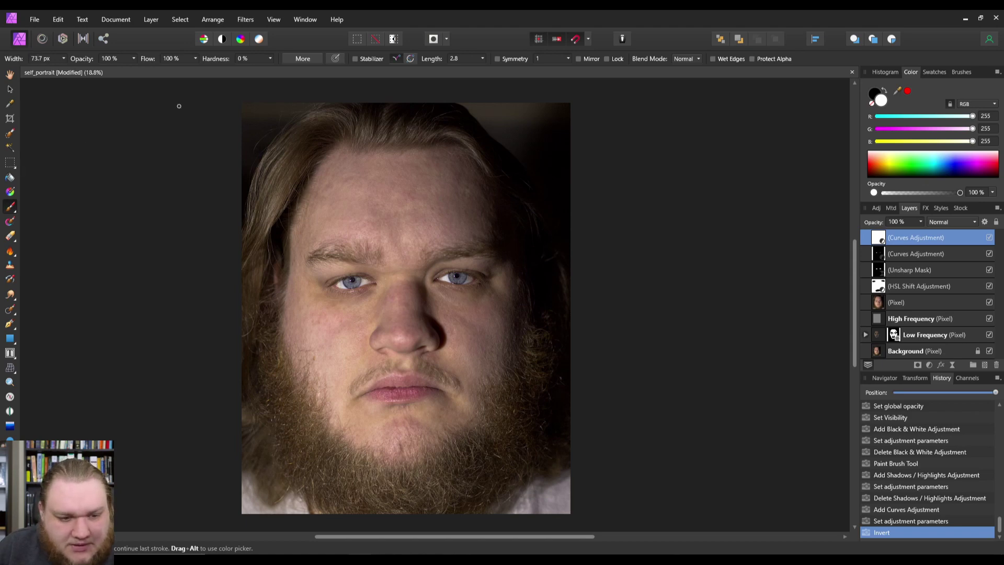
mouse_move(226, 103)
left_mouse_down()
mouse_move(308, 107)
mouse_move(275, 116)
left_mouse_up()
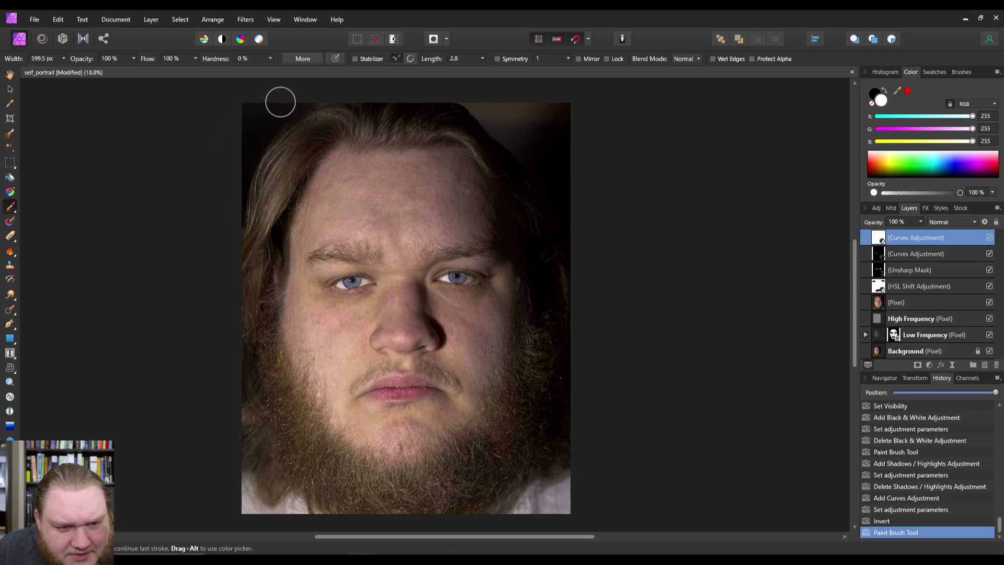
mouse_move(490, 104)
left_mouse_down()
mouse_move(559, 112)
mouse_move(496, 114)
mouse_move(559, 207)
mouse_move(501, 117)
mouse_move(472, 98)
mouse_move(499, 111)
left_mouse_up()
- Reduce the brush to about 192 px and paint the darkening along the hair edge in the portrait's upper-right background
scroll(499, 111, "up", 6)
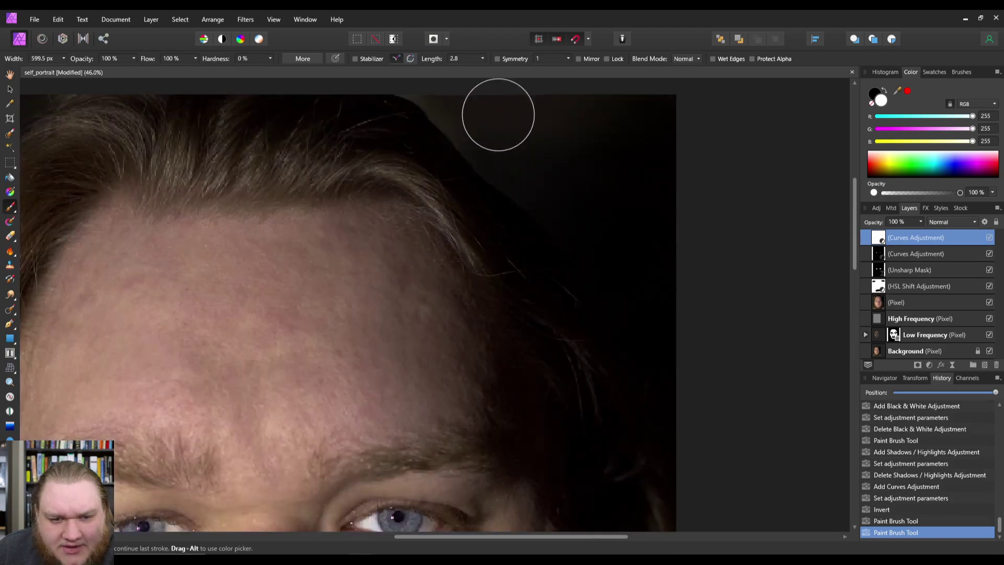
key("bracketleft")
key("bracketleft")
key("bracketleft")
key("bracketleft")
key("bracketleft")
key("bracketleft")
key("bracketleft")
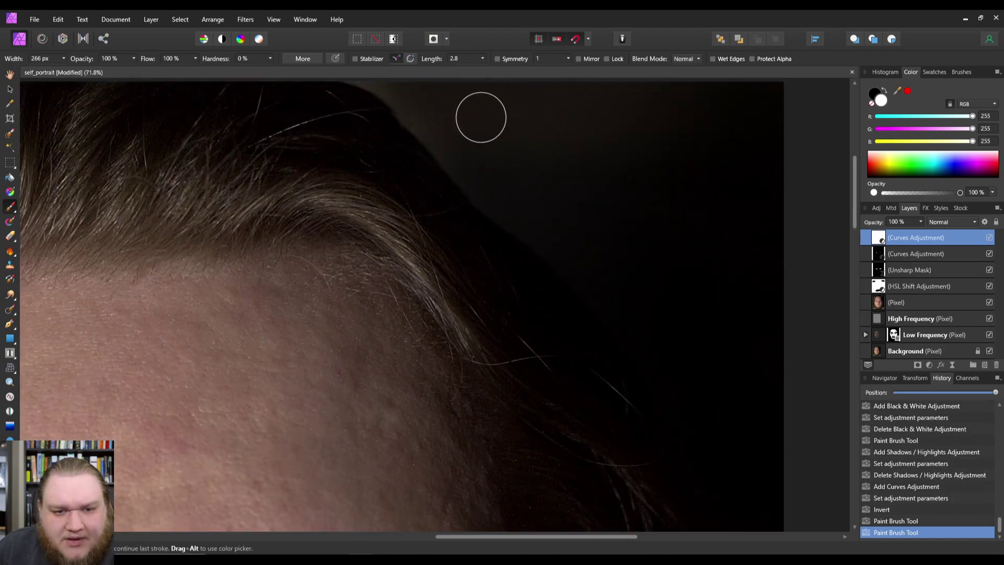
left_click(362, 84)
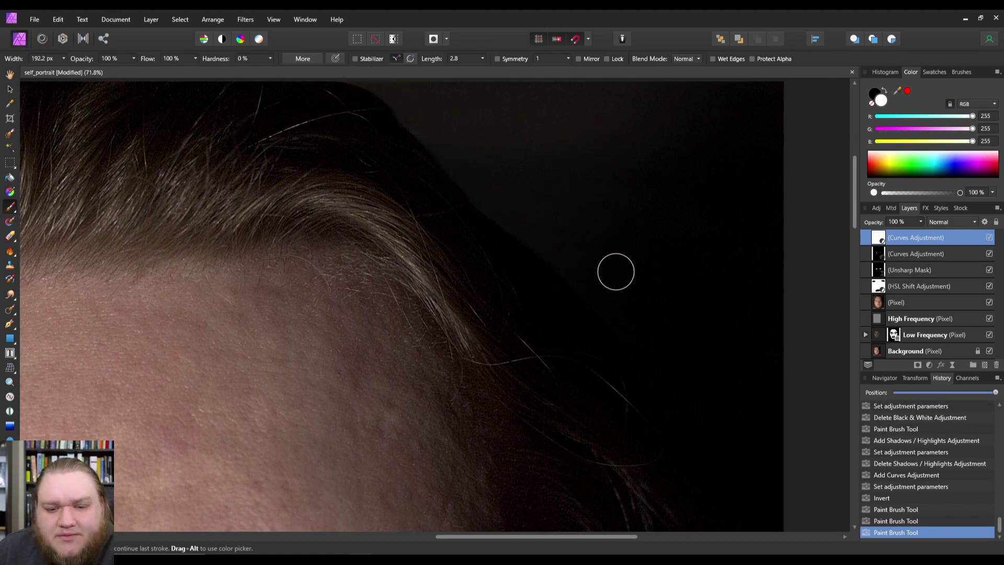
- Inspect the darkened background around the hair up close and in the full portrait
scroll(341, 197, "down", 4)
scroll(348, 148, "up", 2)
scroll(348, 149, "up", 1)
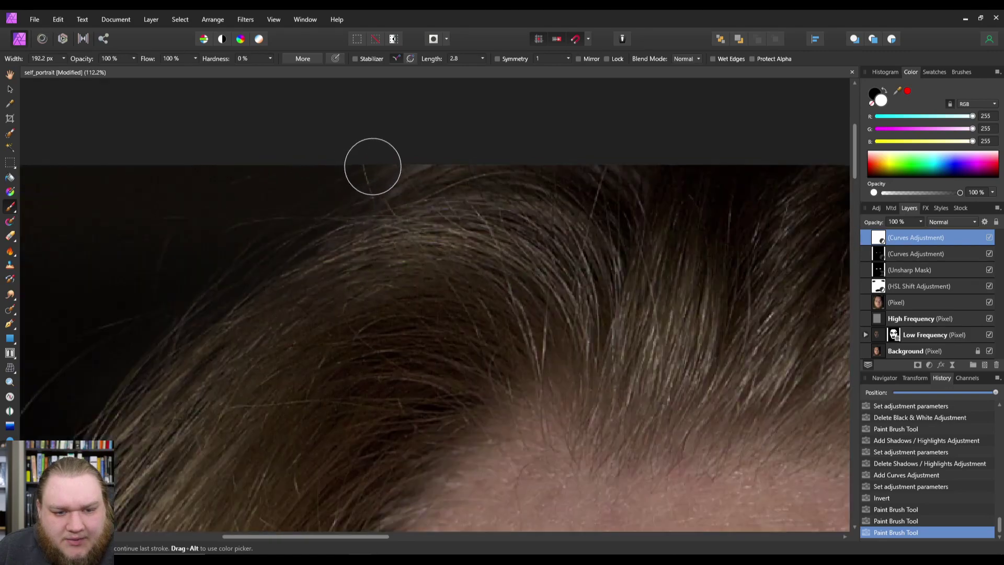
scroll(327, 168, "down", 2)
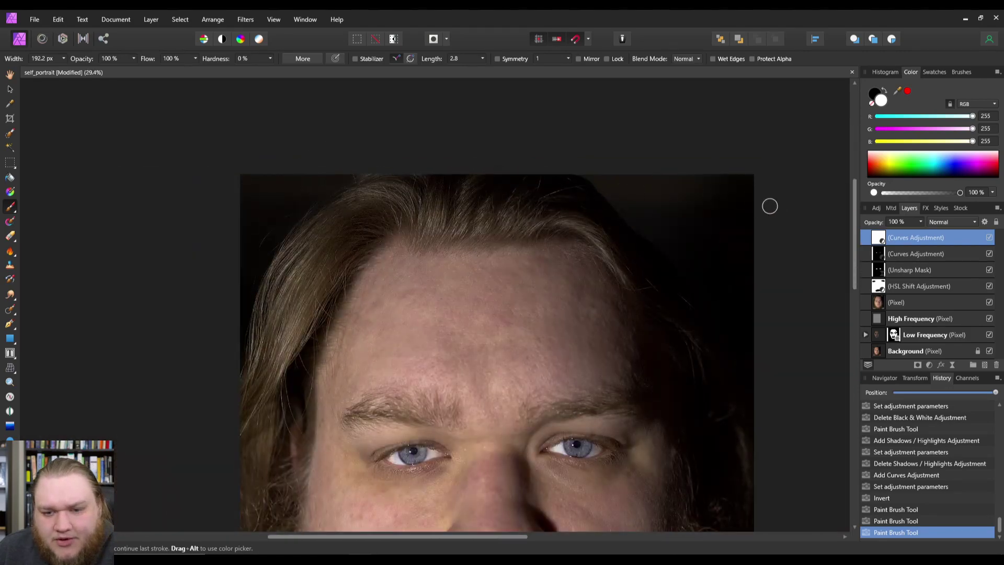
scroll(675, 288, "down", 3)
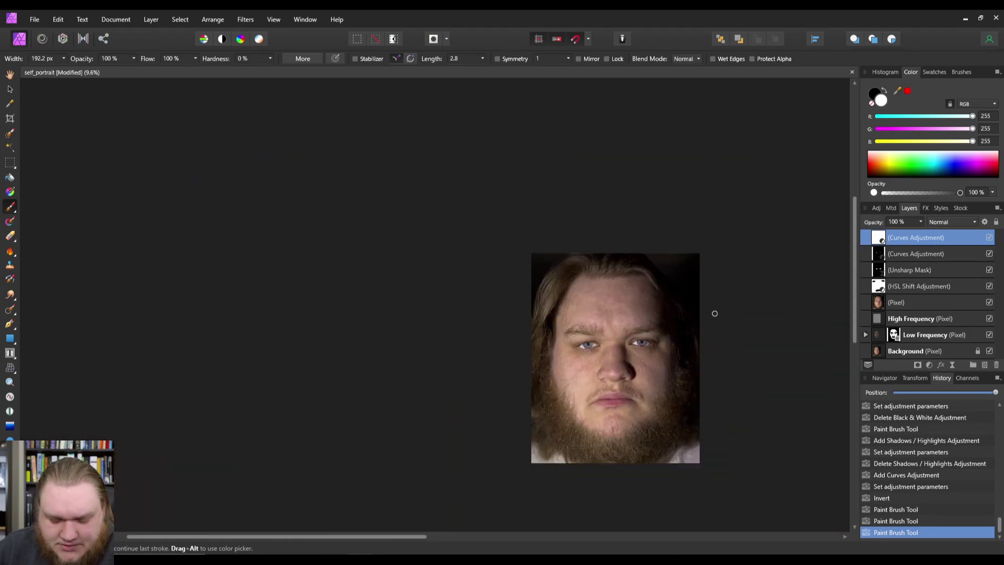
key("ctrl+0")
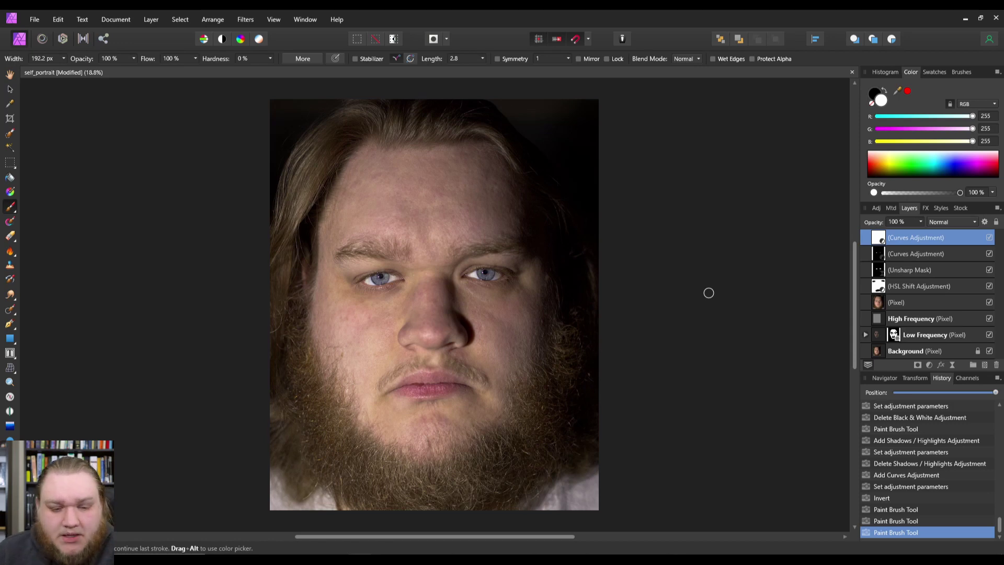